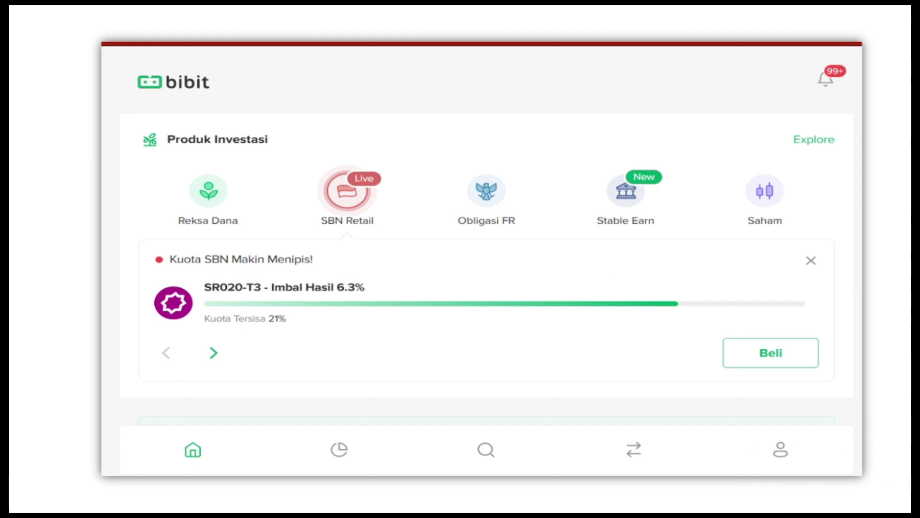
Switch to red ink and mark the route to Bibit's Profil page
{"action": "left_click", "coordinate": [62, 498]}
{"action": "left_click", "coordinate": [60, 414]}
{"action": "mouse_move", "coordinate": [782, 424]}
{"action": "left_mouse_down"}
{"action": "mouse_move", "coordinate": [758, 480]}
{"action": "mouse_move", "coordinate": [786, 420]}
{"action": "mouse_move", "coordinate": [766, 418]}
{"action": "left_mouse_up"}
{"action": "key", "text": "Right"}
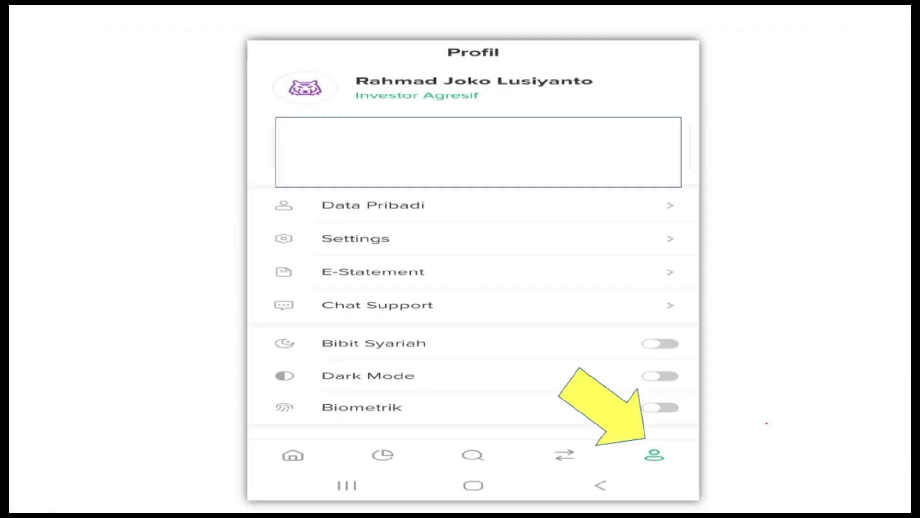
{"action": "mouse_move", "coordinate": [646, 437]}
{"action": "left_mouse_down"}
{"action": "mouse_move", "coordinate": [664, 476]}
{"action": "mouse_move", "coordinate": [659, 440]}
{"action": "mouse_move", "coordinate": [647, 439]}
{"action": "left_mouse_up"}
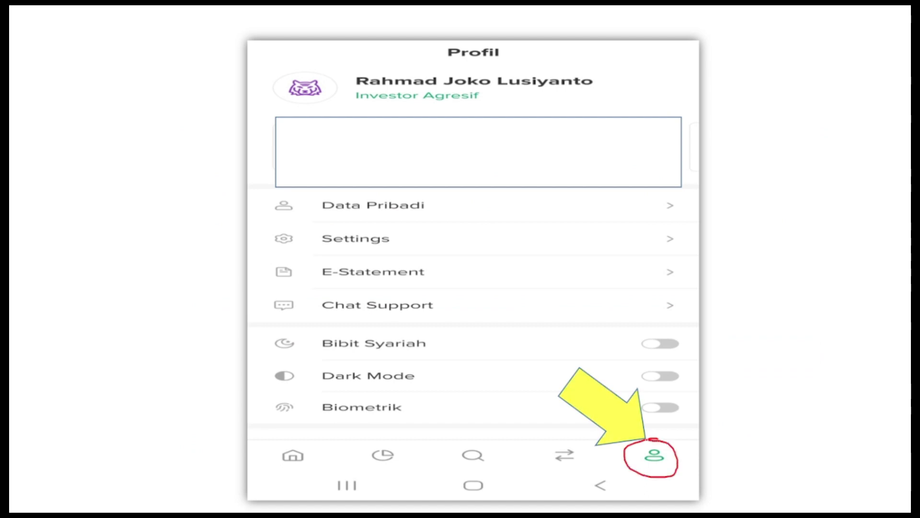
Highlight the E-Statement tax report request and underline the 2023 tax period
{"action": "key", "text": "Right"}
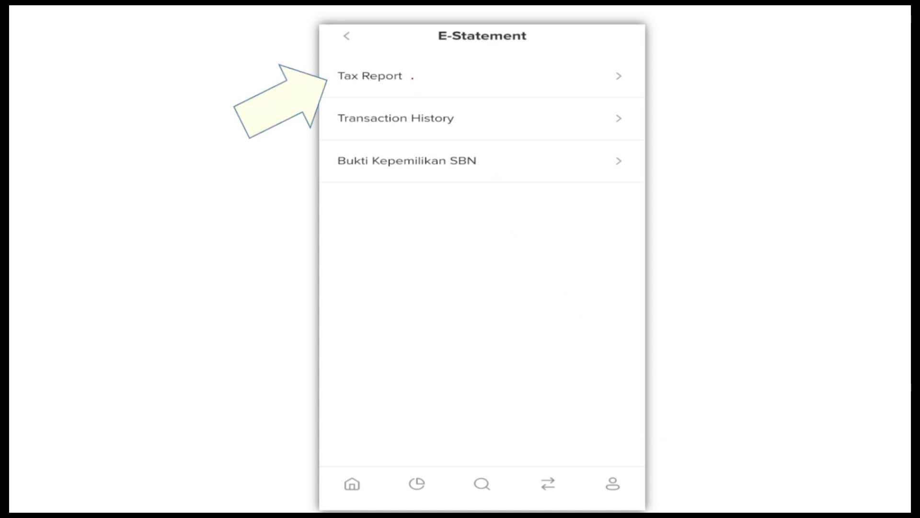
{"action": "left_click_drag", "start_coordinate": [420, 81], "coordinate": [446, 70]}
{"action": "key", "text": "Right"}
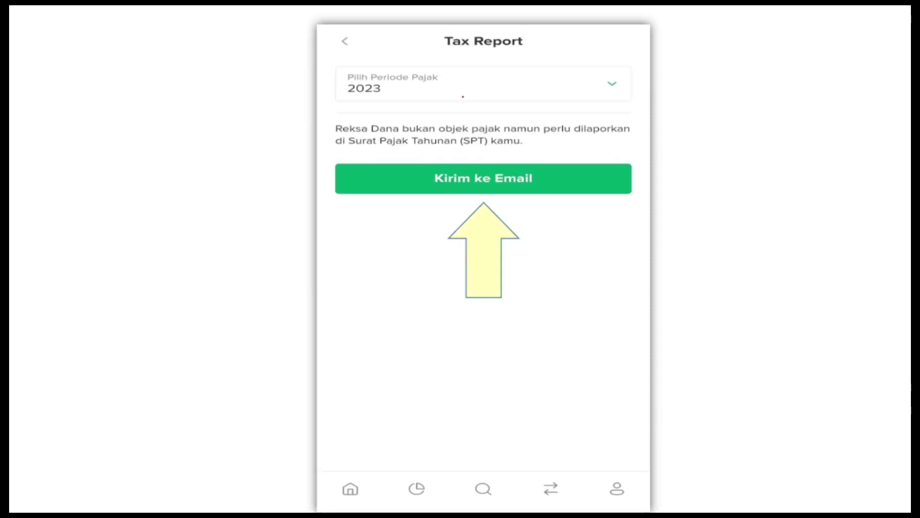
{"action": "left_click_drag", "start_coordinate": [373, 105], "coordinate": [436, 92]}
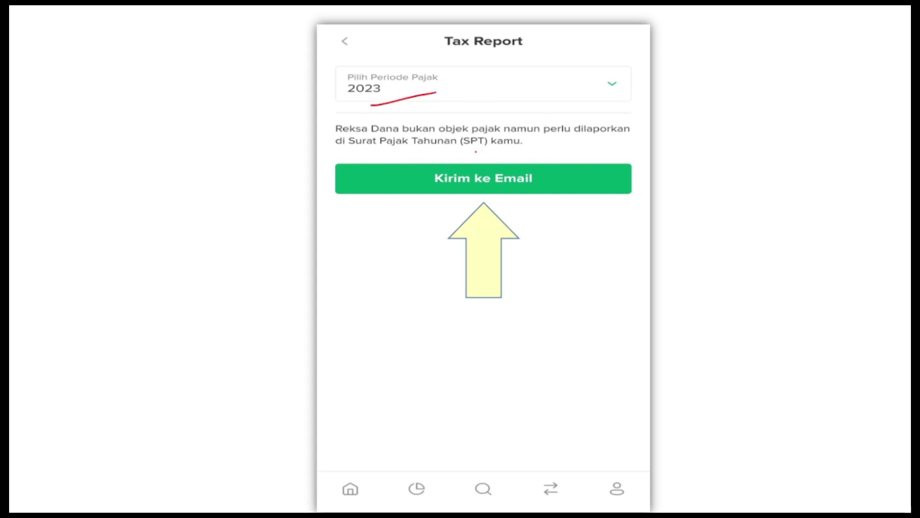
{"action": "mouse_move", "coordinate": [553, 232]}
{"action": "left_mouse_down"}
{"action": "mouse_move", "coordinate": [546, 263]}
{"action": "mouse_move", "coordinate": [565, 238]}
{"action": "left_mouse_up"}
{"action": "key", "text": "Right"}
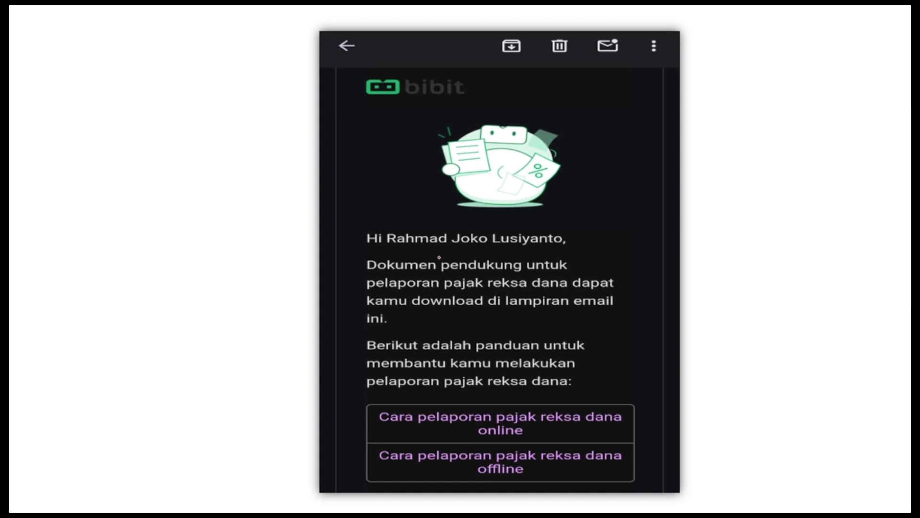
Circle the reporting guide, Reksa Dana label, non-taxable income and Harta/Aset Keuangan headings
{"action": "mouse_move", "coordinate": [462, 312]}
{"action": "left_mouse_down"}
{"action": "mouse_move", "coordinate": [375, 361]}
{"action": "mouse_move", "coordinate": [473, 431]}
{"action": "mouse_move", "coordinate": [555, 341]}
{"action": "mouse_move", "coordinate": [484, 315]}
{"action": "left_mouse_up"}
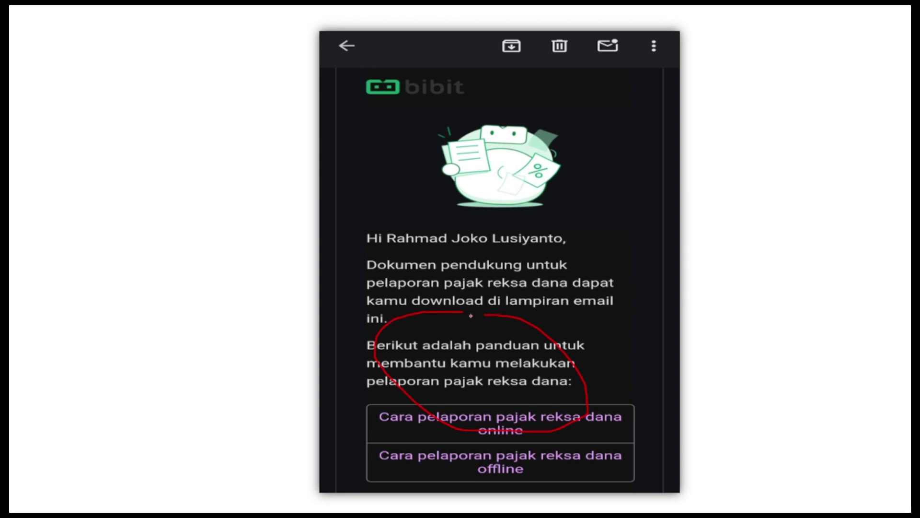
{"action": "key", "text": "Right"}
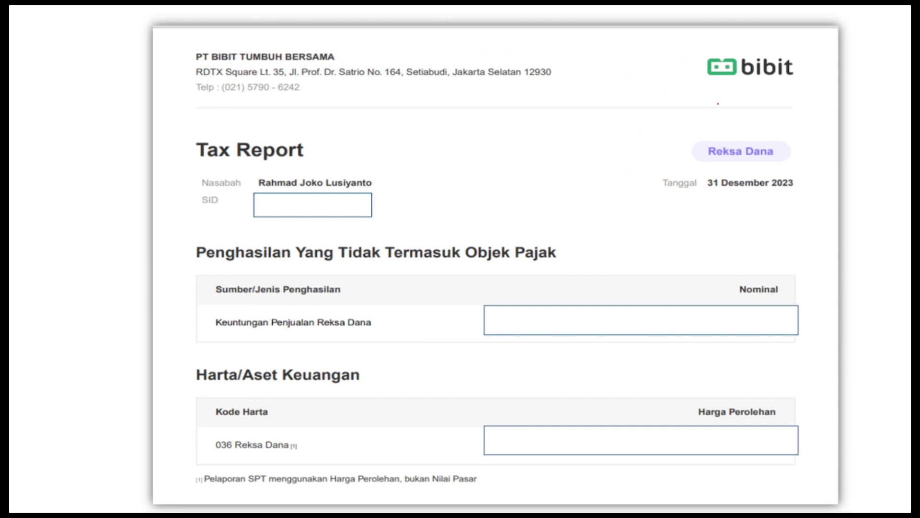
{"action": "mouse_move", "coordinate": [702, 126]}
{"action": "left_mouse_down"}
{"action": "mouse_move", "coordinate": [690, 127]}
{"action": "mouse_move", "coordinate": [814, 159]}
{"action": "mouse_move", "coordinate": [674, 136]}
{"action": "left_mouse_up"}
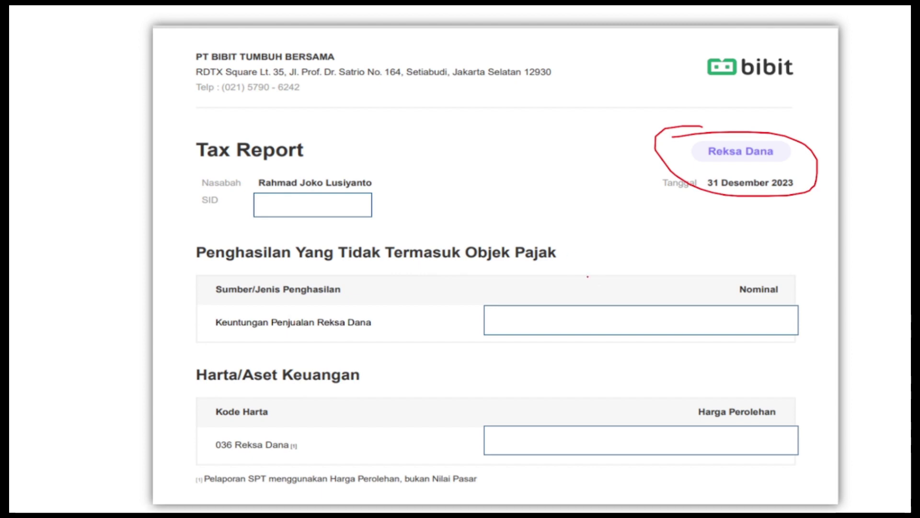
{"action": "mouse_move", "coordinate": [555, 226]}
{"action": "left_mouse_down"}
{"action": "mouse_move", "coordinate": [461, 225]}
{"action": "mouse_move", "coordinate": [567, 268]}
{"action": "mouse_move", "coordinate": [549, 224]}
{"action": "left_mouse_up"}
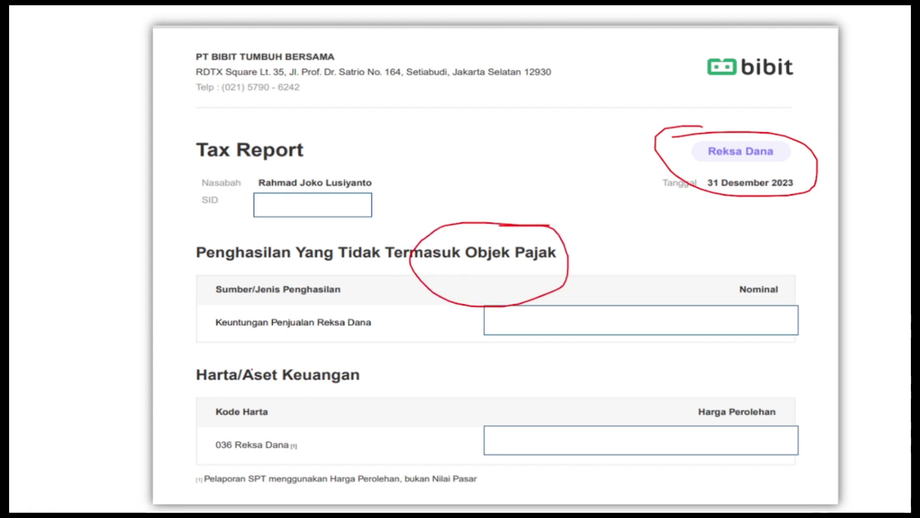
{"action": "mouse_move", "coordinate": [236, 359]}
{"action": "left_mouse_down"}
{"action": "mouse_move", "coordinate": [193, 413]}
{"action": "mouse_move", "coordinate": [295, 434]}
{"action": "mouse_move", "coordinate": [314, 341]}
{"action": "mouse_move", "coordinate": [172, 369]}
{"action": "left_mouse_up"}
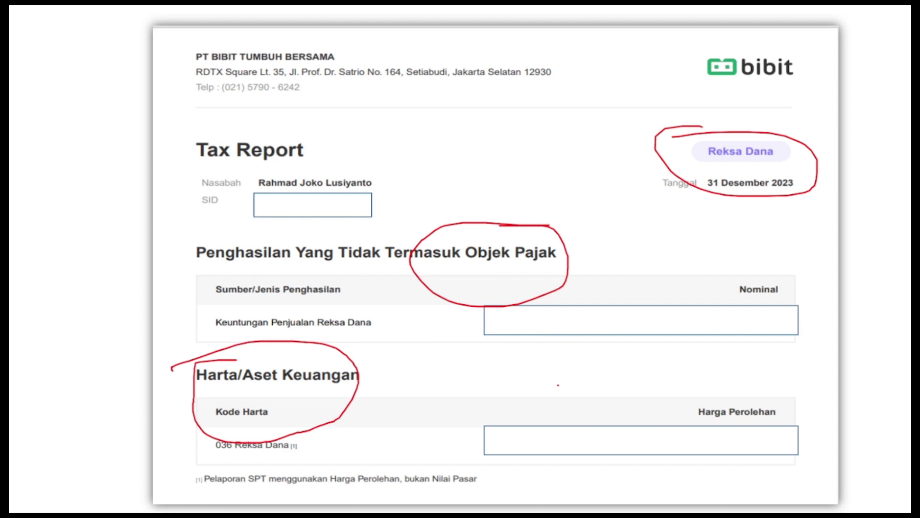
{"action": "key", "text": "Right"}
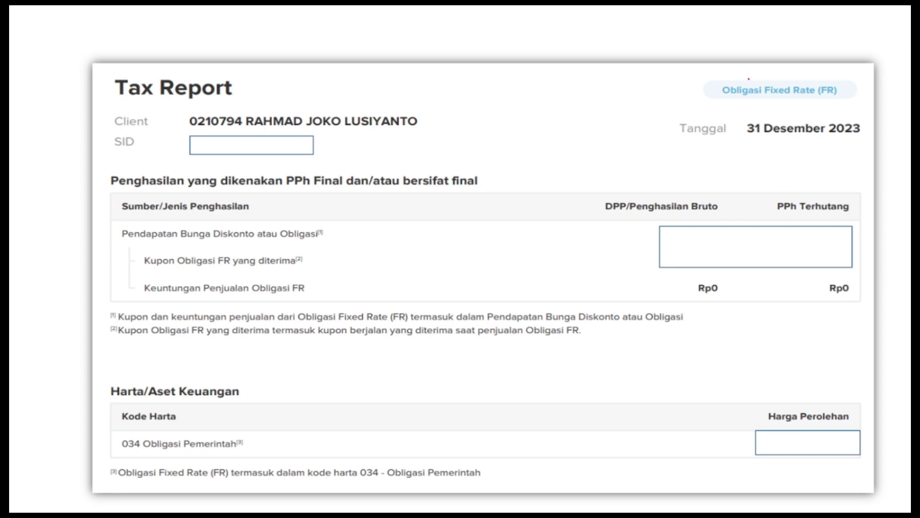
Circle the Obligasi Fixed Rate (FR) label, PPh Final income heading and Harta/Aset Keuangan heading
{"action": "mouse_move", "coordinate": [749, 78]}
{"action": "left_mouse_down"}
{"action": "mouse_move", "coordinate": [691, 82]}
{"action": "mouse_move", "coordinate": [765, 115]}
{"action": "mouse_move", "coordinate": [848, 104]}
{"action": "mouse_move", "coordinate": [727, 89]}
{"action": "left_mouse_up"}
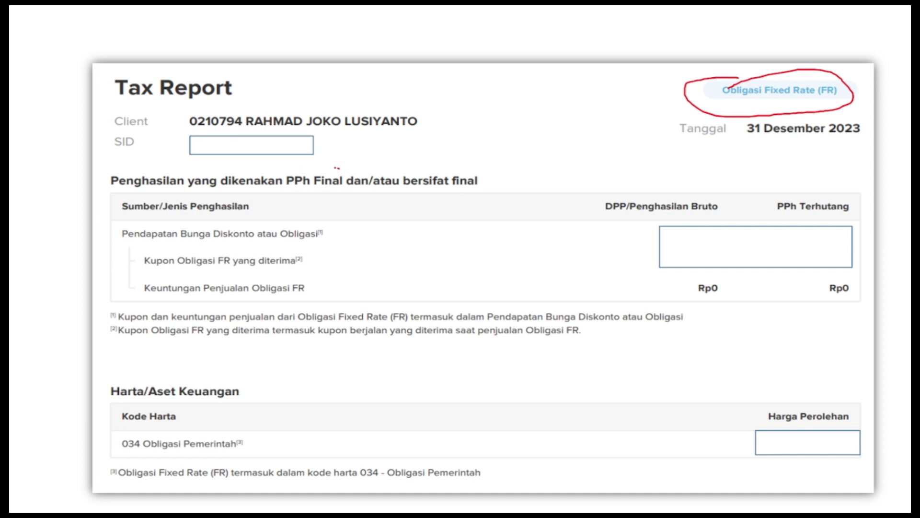
{"action": "mouse_move", "coordinate": [337, 168]}
{"action": "left_mouse_down"}
{"action": "mouse_move", "coordinate": [269, 179]}
{"action": "mouse_move", "coordinate": [314, 218]}
{"action": "mouse_move", "coordinate": [349, 201]}
{"action": "mouse_move", "coordinate": [333, 158]}
{"action": "left_mouse_up"}
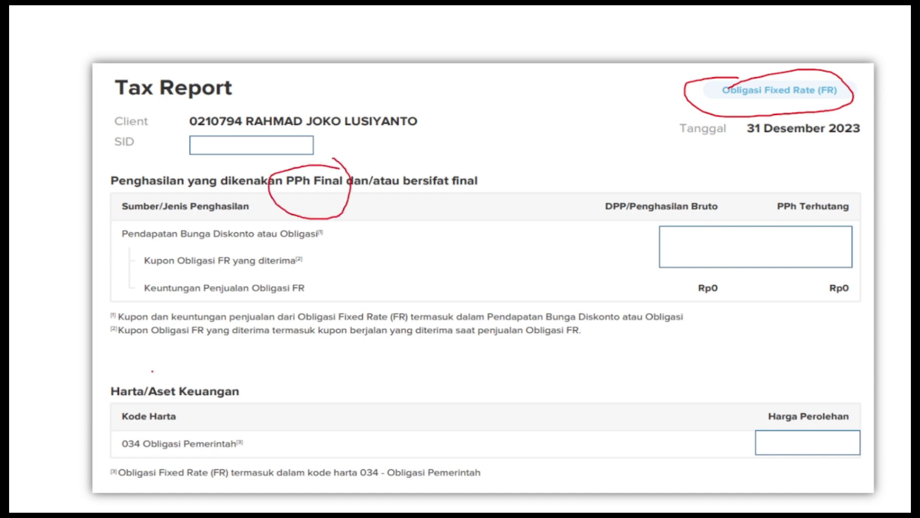
{"action": "mouse_move", "coordinate": [152, 371]}
{"action": "left_mouse_down"}
{"action": "mouse_move", "coordinate": [101, 383]}
{"action": "mouse_move", "coordinate": [194, 405]}
{"action": "mouse_move", "coordinate": [170, 373]}
{"action": "mouse_move", "coordinate": [129, 371]}
{"action": "left_mouse_up"}
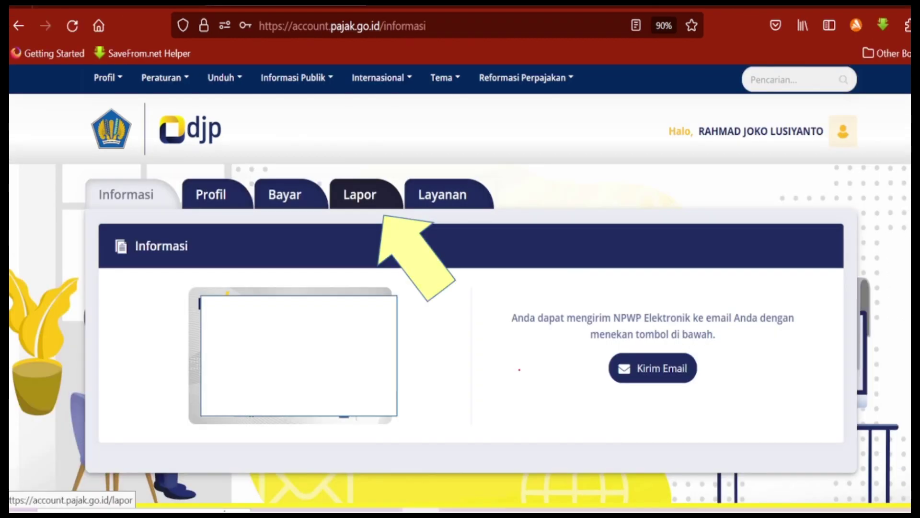
Mark Lapor, the e-Filing choice and Buat SPT on the DJP Online pages
{"action": "mouse_move", "coordinate": [349, 154]}
{"action": "left_mouse_down"}
{"action": "mouse_move", "coordinate": [401, 208]}
{"action": "mouse_move", "coordinate": [363, 160]}
{"action": "left_mouse_up"}
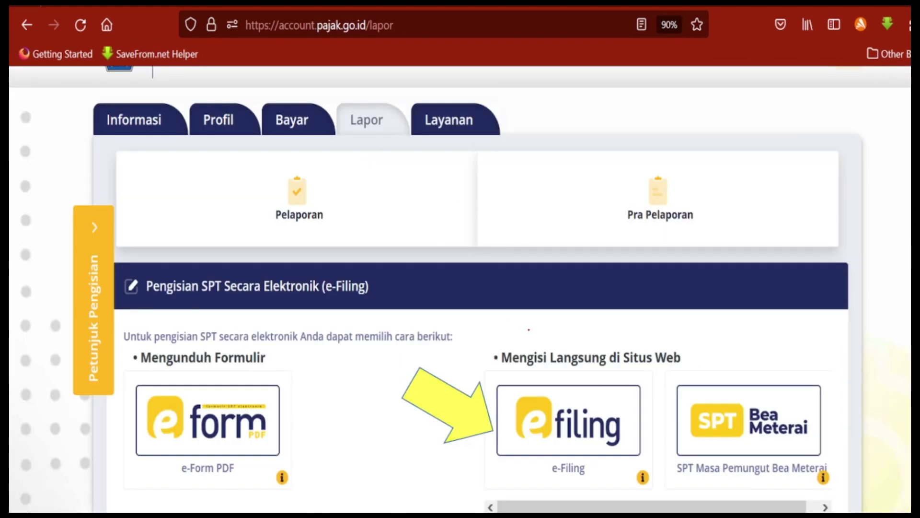
{"action": "mouse_move", "coordinate": [498, 335]}
{"action": "left_mouse_down"}
{"action": "mouse_move", "coordinate": [407, 398]}
{"action": "mouse_move", "coordinate": [485, 479]}
{"action": "mouse_move", "coordinate": [532, 357]}
{"action": "mouse_move", "coordinate": [445, 354]}
{"action": "left_mouse_up"}
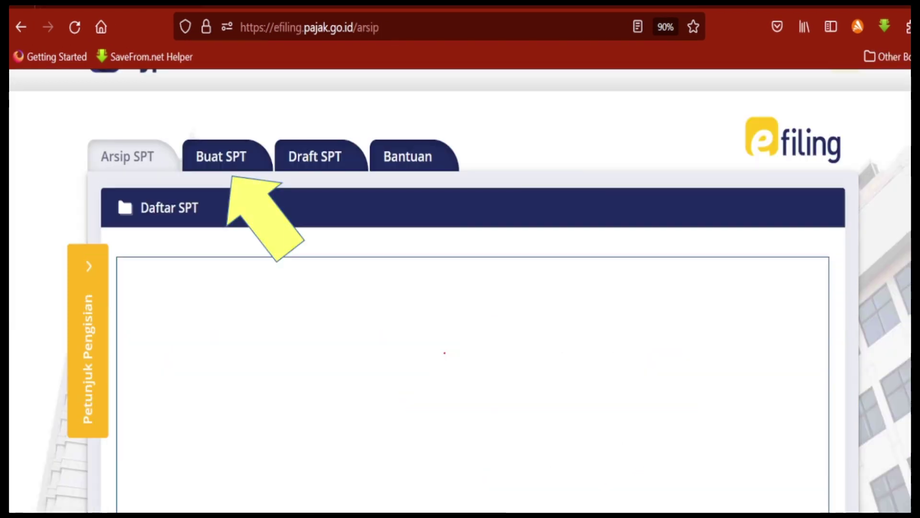
{"action": "mouse_move", "coordinate": [199, 130]}
{"action": "left_mouse_down"}
{"action": "mouse_move", "coordinate": [191, 133]}
{"action": "mouse_move", "coordinate": [282, 179]}
{"action": "mouse_move", "coordinate": [227, 139]}
{"action": "left_mouse_up"}
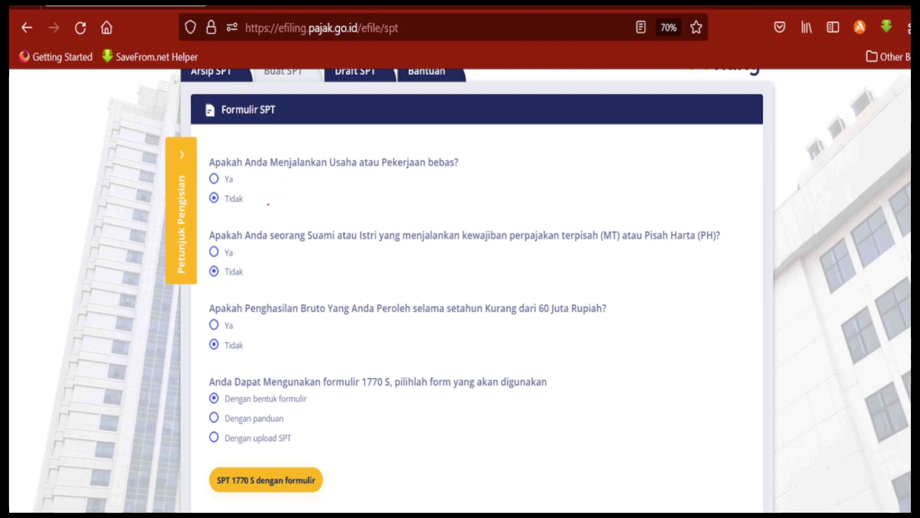
Stress the Tidak answers on self-employment, separate spouse filing and income under 60 million
{"action": "left_click_drag", "start_coordinate": [258, 206], "coordinate": [301, 196]}
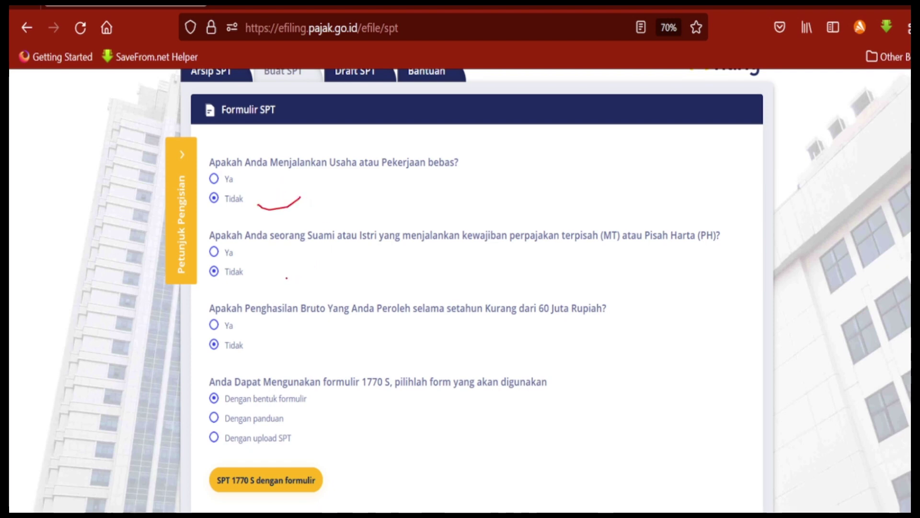
{"action": "left_click_drag", "start_coordinate": [264, 273], "coordinate": [318, 269]}
{"action": "left_click_drag", "start_coordinate": [254, 344], "coordinate": [292, 335]}
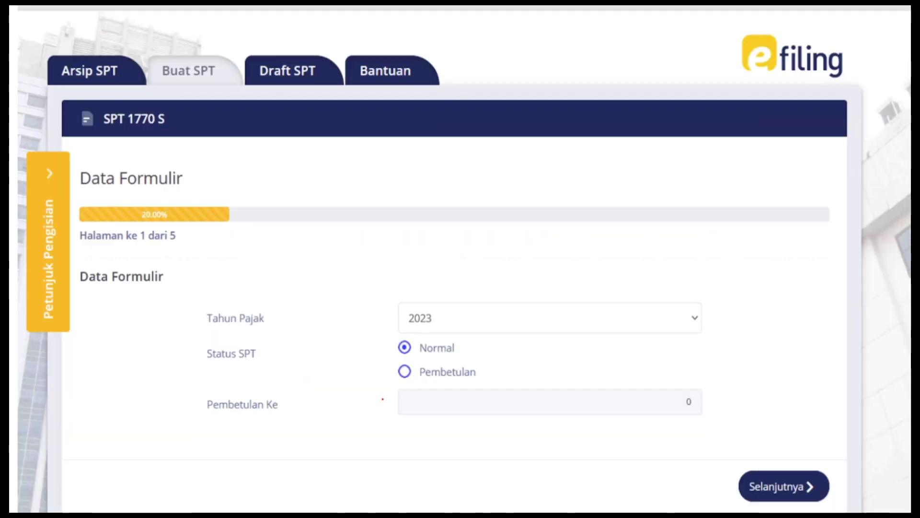
{"action": "mouse_move", "coordinate": [462, 288]}
{"action": "left_mouse_down"}
{"action": "mouse_move", "coordinate": [370, 304]}
{"action": "mouse_move", "coordinate": [475, 309]}
{"action": "mouse_move", "coordinate": [413, 297]}
{"action": "left_mouse_up"}
{"action": "mouse_move", "coordinate": [391, 339]}
{"action": "left_mouse_down"}
{"action": "mouse_move", "coordinate": [417, 372]}
{"action": "mouse_move", "coordinate": [461, 344]}
{"action": "mouse_move", "coordinate": [389, 335]}
{"action": "left_mouse_up"}
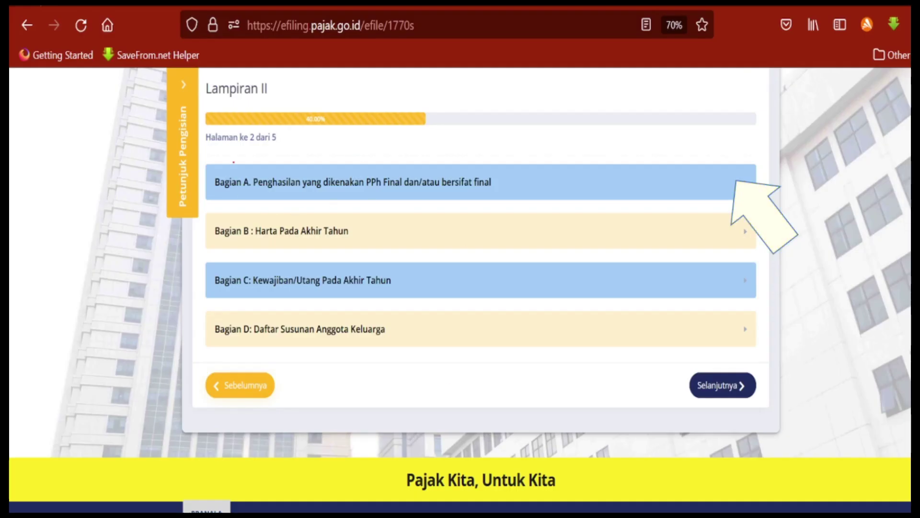
Point out Lampiran II Bagian A, the final-tax income section
{"action": "mouse_move", "coordinate": [262, 160]}
{"action": "left_mouse_down"}
{"action": "mouse_move", "coordinate": [234, 157]}
{"action": "mouse_move", "coordinate": [272, 204]}
{"action": "mouse_move", "coordinate": [453, 195]}
{"action": "mouse_move", "coordinate": [497, 150]}
{"action": "mouse_move", "coordinate": [355, 148]}
{"action": "mouse_move", "coordinate": [274, 170]}
{"action": "mouse_move", "coordinate": [252, 162]}
{"action": "mouse_move", "coordinate": [259, 168]}
{"action": "left_mouse_up"}
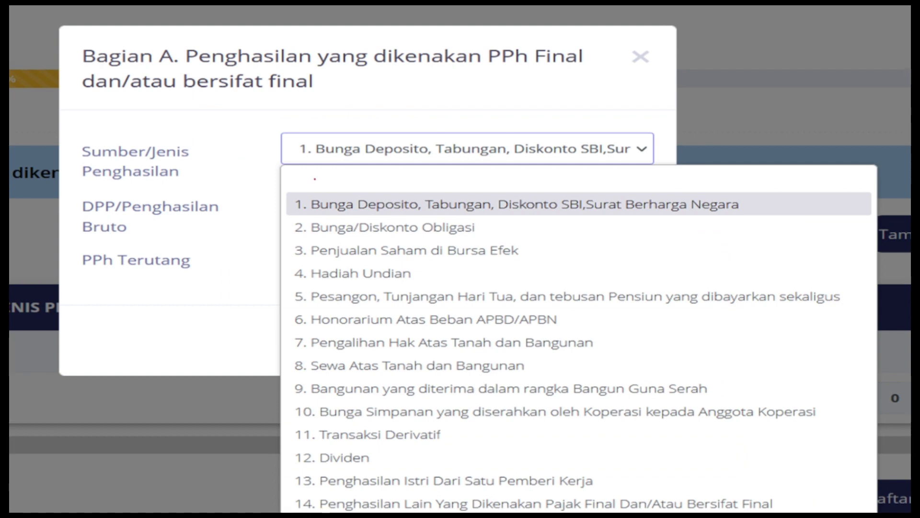
Mark the Bunga Deposito income source, the 308.625 gross income and the 26.988 final tax
{"action": "mouse_move", "coordinate": [311, 179]}
{"action": "left_mouse_down"}
{"action": "mouse_move", "coordinate": [296, 179]}
{"action": "mouse_move", "coordinate": [292, 211]}
{"action": "mouse_move", "coordinate": [309, 185]}
{"action": "mouse_move", "coordinate": [298, 179]}
{"action": "left_mouse_up"}
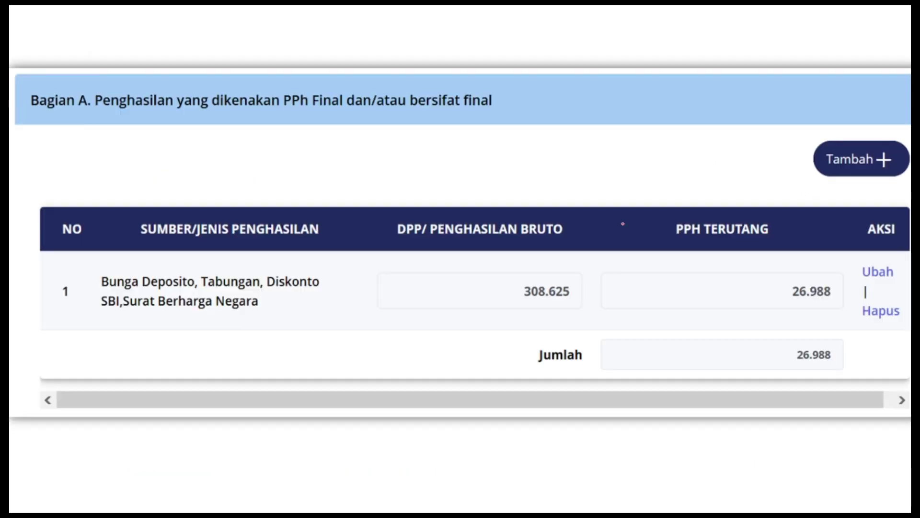
{"action": "mouse_move", "coordinate": [552, 266]}
{"action": "left_mouse_down"}
{"action": "mouse_move", "coordinate": [537, 270]}
{"action": "mouse_move", "coordinate": [577, 283]}
{"action": "mouse_move", "coordinate": [556, 268]}
{"action": "left_mouse_up"}
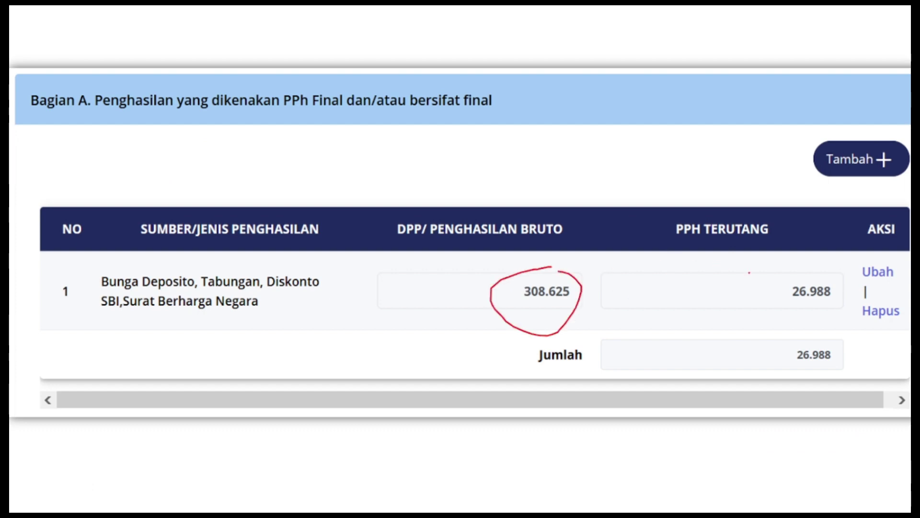
{"action": "mouse_move", "coordinate": [805, 281]}
{"action": "left_mouse_down"}
{"action": "mouse_move", "coordinate": [798, 319]}
{"action": "mouse_move", "coordinate": [780, 275]}
{"action": "left_mouse_up"}
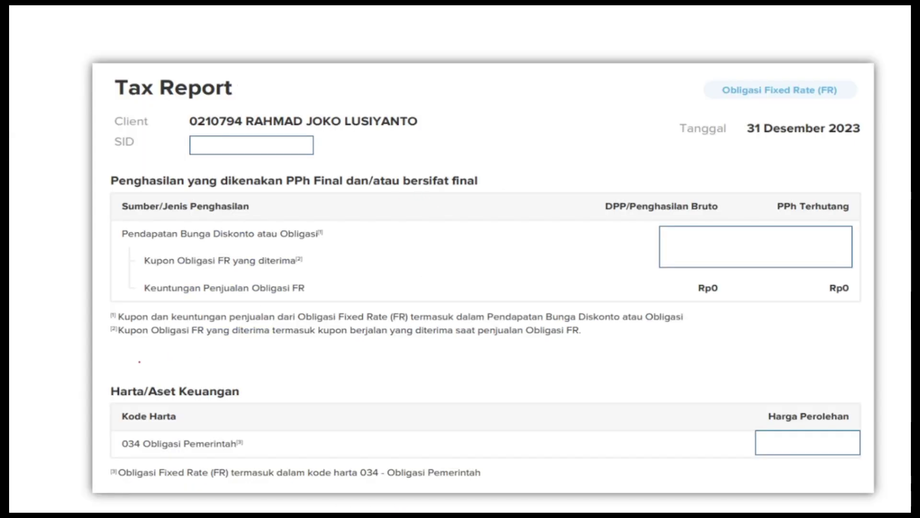
On the bond report, mark Harta/Aset Keuangan, asset code 034 and the acquisition cost
{"action": "mouse_move", "coordinate": [153, 366]}
{"action": "left_mouse_down"}
{"action": "mouse_move", "coordinate": [136, 365]}
{"action": "mouse_move", "coordinate": [86, 402]}
{"action": "mouse_move", "coordinate": [248, 410]}
{"action": "mouse_move", "coordinate": [135, 357]}
{"action": "mouse_move", "coordinate": [108, 368]}
{"action": "left_mouse_up"}
{"action": "left_click_drag", "start_coordinate": [125, 457], "coordinate": [139, 452]}
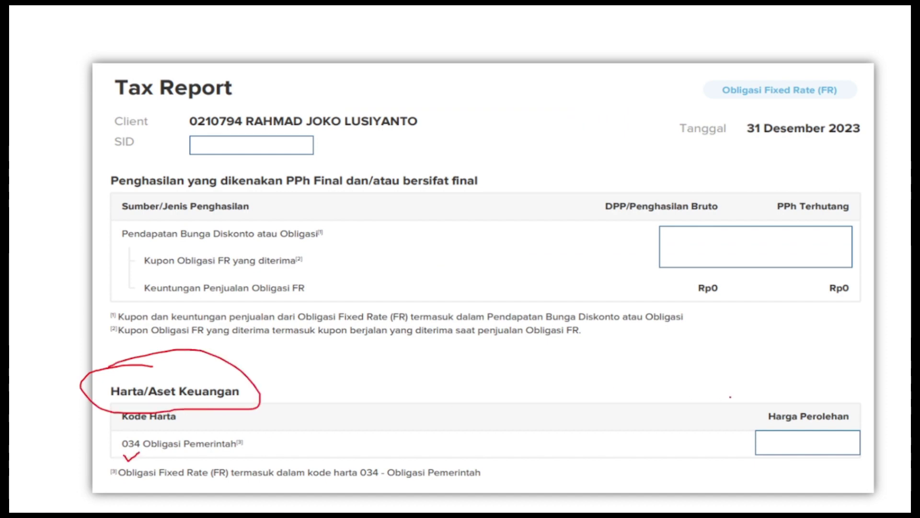
{"action": "mouse_move", "coordinate": [788, 442]}
{"action": "left_mouse_down"}
{"action": "mouse_move", "coordinate": [798, 453]}
{"action": "mouse_move", "coordinate": [839, 432]}
{"action": "left_mouse_up"}
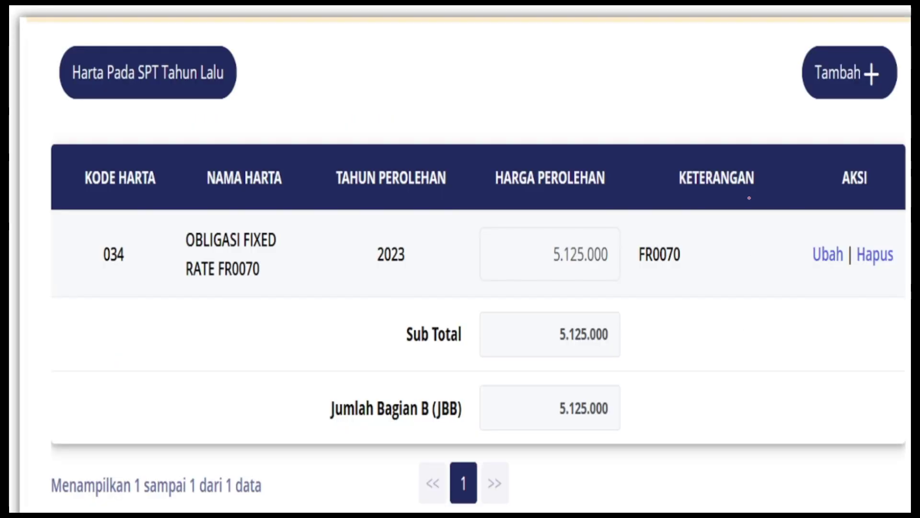
Mark the OBLIGASI FIXED RATE FR0070 name and 5.125.000 acquisition cost, matching the report
{"action": "mouse_move", "coordinate": [211, 224]}
{"action": "left_mouse_down"}
{"action": "mouse_move", "coordinate": [201, 221]}
{"action": "mouse_move", "coordinate": [174, 259]}
{"action": "mouse_move", "coordinate": [196, 295]}
{"action": "mouse_move", "coordinate": [268, 287]}
{"action": "mouse_move", "coordinate": [283, 229]}
{"action": "mouse_move", "coordinate": [235, 215]}
{"action": "mouse_move", "coordinate": [202, 226]}
{"action": "mouse_move", "coordinate": [207, 219]}
{"action": "left_mouse_up"}
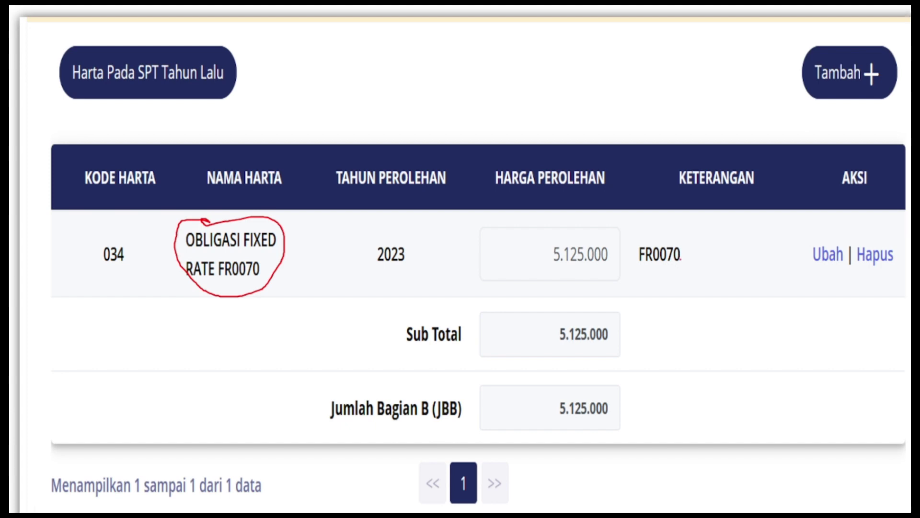
{"action": "mouse_move", "coordinate": [615, 222]}
{"action": "left_mouse_down"}
{"action": "mouse_move", "coordinate": [600, 225]}
{"action": "mouse_move", "coordinate": [546, 290]}
{"action": "mouse_move", "coordinate": [605, 226]}
{"action": "mouse_move", "coordinate": [594, 225]}
{"action": "left_mouse_up"}
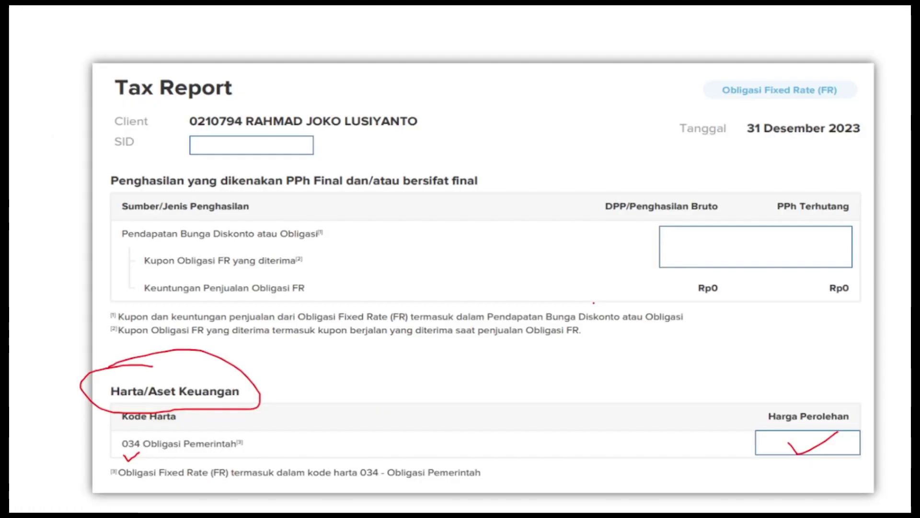
{"action": "mouse_move", "coordinate": [782, 426]}
{"action": "left_mouse_down"}
{"action": "mouse_move", "coordinate": [786, 435]}
{"action": "mouse_move", "coordinate": [811, 428]}
{"action": "left_mouse_up"}
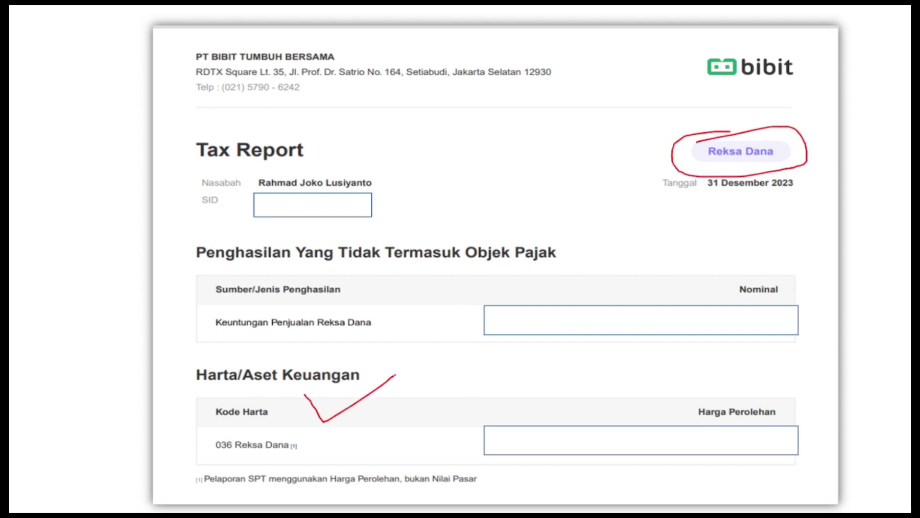
On the Reksa Dana report, tick the acquisition cost and stress using cost, not market value
{"action": "left_click_drag", "start_coordinate": [680, 439], "coordinate": [725, 431]}
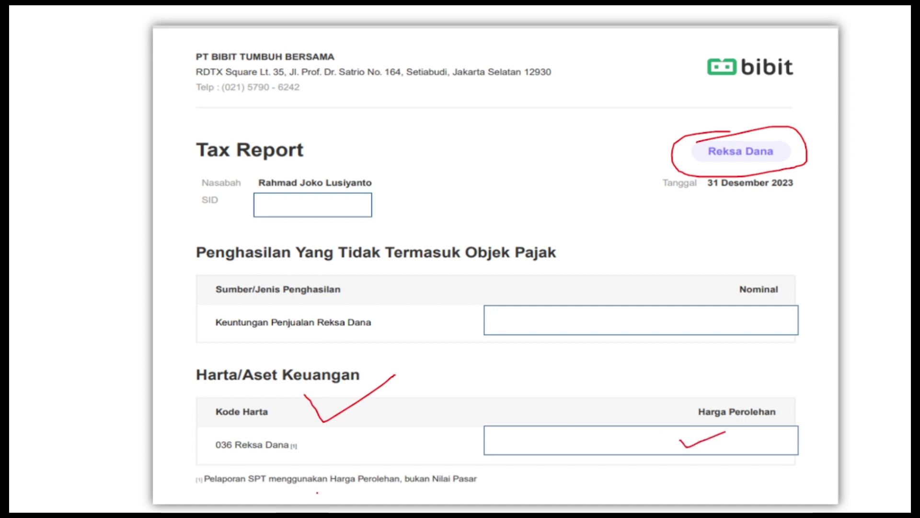
{"action": "left_click_drag", "start_coordinate": [316, 486], "coordinate": [370, 482]}
{"action": "left_click", "coordinate": [463, 470]}
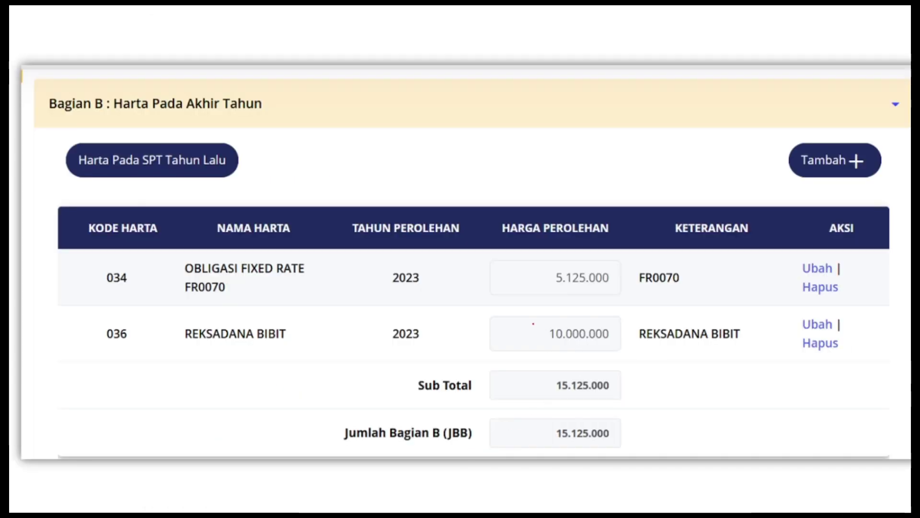
Mark the REKSADANA BIBIT asset name, description and 10.000.000 acquisition cost
{"action": "mouse_move", "coordinate": [533, 324]}
{"action": "left_mouse_down"}
{"action": "mouse_move", "coordinate": [543, 358]}
{"action": "mouse_move", "coordinate": [535, 318]}
{"action": "left_mouse_up"}
{"action": "mouse_move", "coordinate": [244, 326]}
{"action": "left_mouse_down"}
{"action": "mouse_move", "coordinate": [164, 332]}
{"action": "mouse_move", "coordinate": [209, 357]}
{"action": "mouse_move", "coordinate": [295, 349]}
{"action": "mouse_move", "coordinate": [284, 318]}
{"action": "mouse_move", "coordinate": [207, 325]}
{"action": "left_mouse_up"}
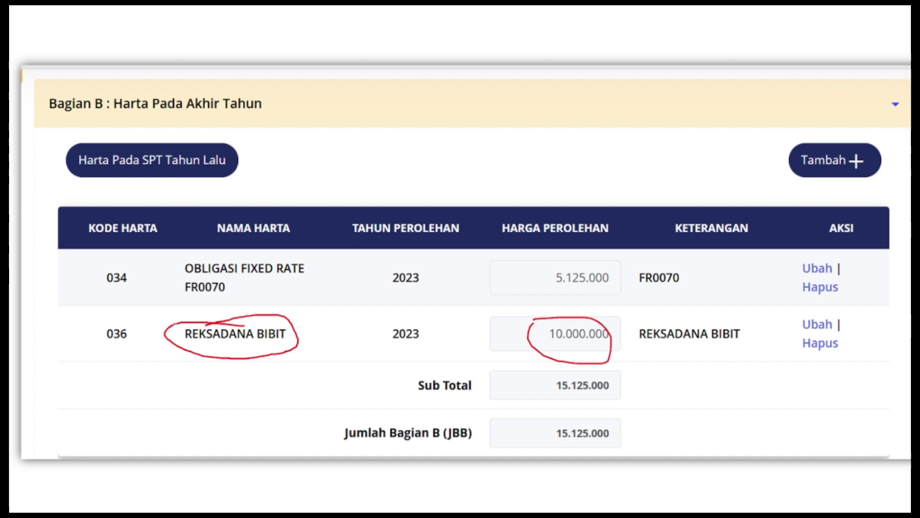
{"action": "left_click_drag", "start_coordinate": [219, 350], "coordinate": [250, 343]}
{"action": "left_click_drag", "start_coordinate": [662, 349], "coordinate": [691, 352]}
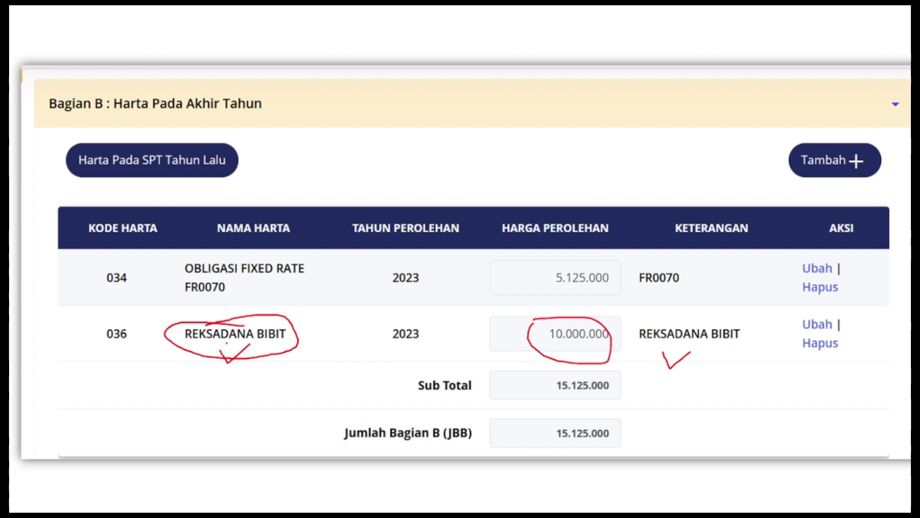
{"action": "left_click_drag", "start_coordinate": [391, 346], "coordinate": [431, 350]}
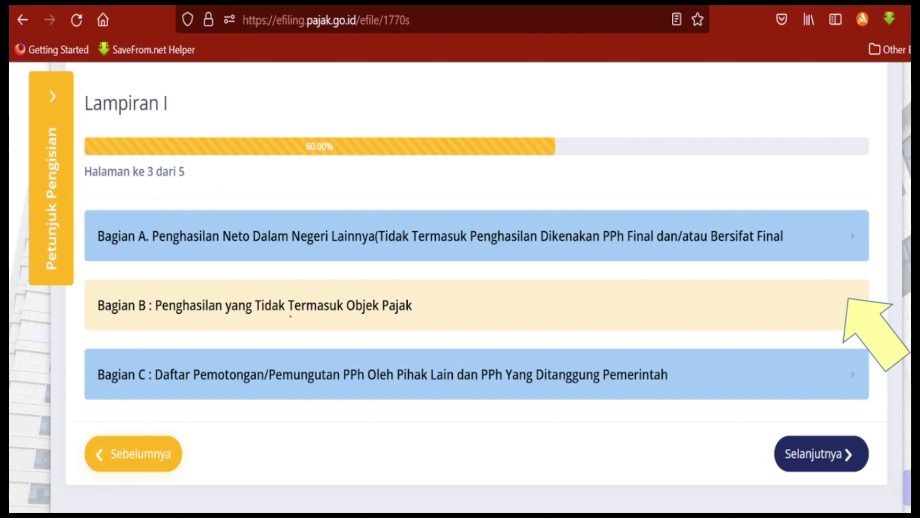
{"action": "left_click_drag", "start_coordinate": [290, 316], "coordinate": [352, 314]}
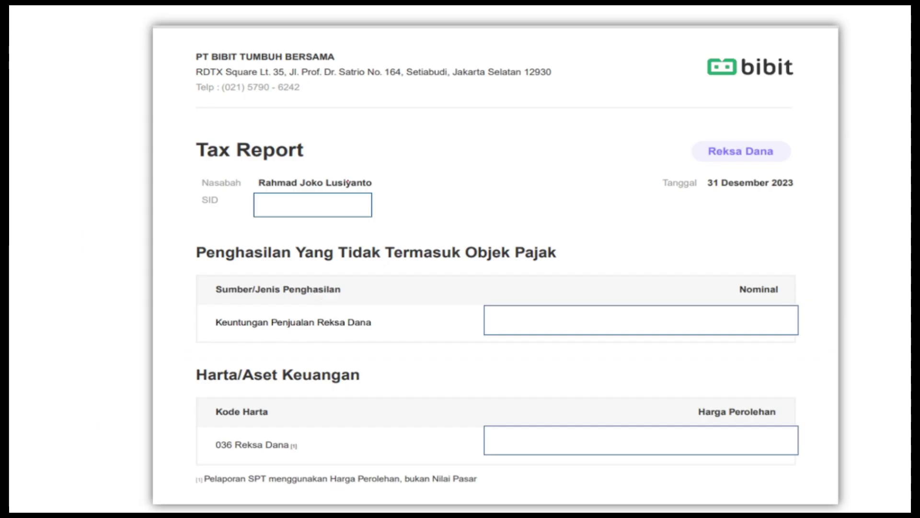
{"action": "mouse_move", "coordinate": [356, 269]}
{"action": "left_mouse_down"}
{"action": "mouse_move", "coordinate": [386, 294]}
{"action": "mouse_move", "coordinate": [454, 268]}
{"action": "left_mouse_up"}
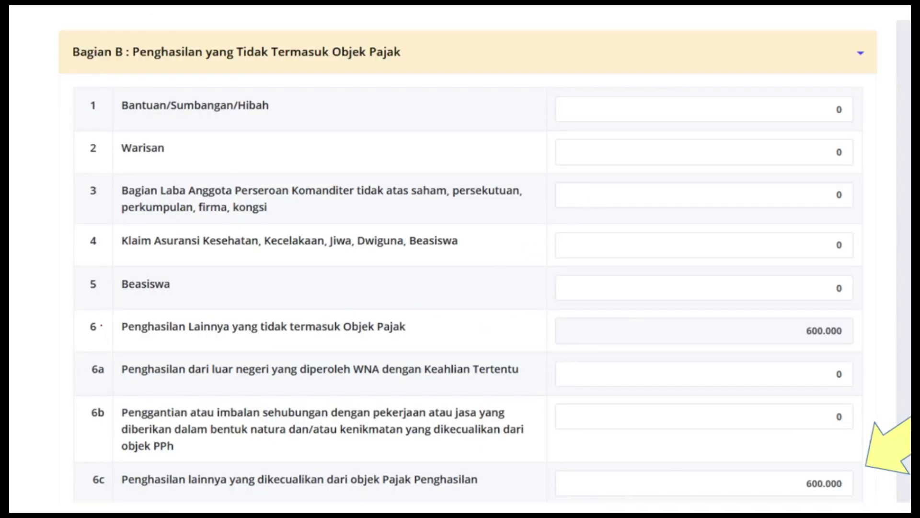
Mark rows 6 and 6c and tick 600.000 against the report's mutual fund gain
{"action": "mouse_move", "coordinate": [95, 313]}
{"action": "left_mouse_down"}
{"action": "mouse_move", "coordinate": [66, 338]}
{"action": "mouse_move", "coordinate": [96, 314]}
{"action": "left_mouse_up"}
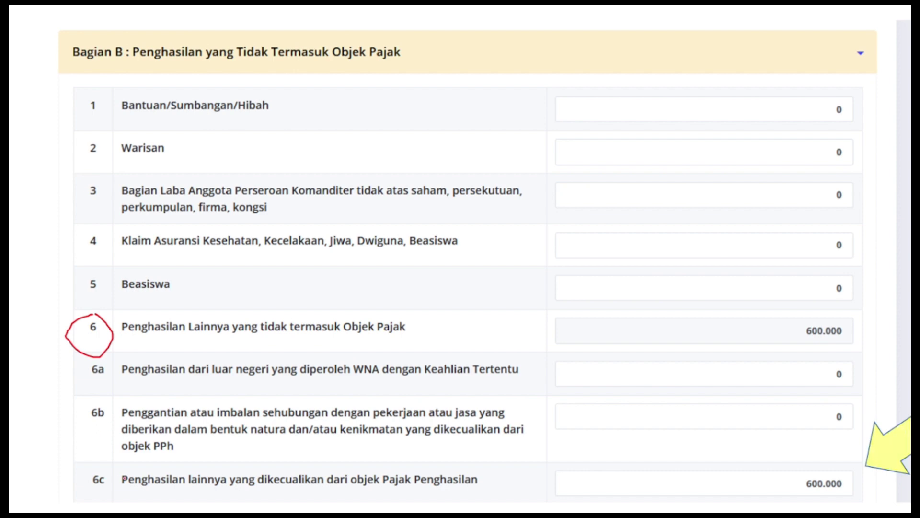
{"action": "mouse_move", "coordinate": [94, 464]}
{"action": "left_mouse_down"}
{"action": "mouse_move", "coordinate": [99, 500]}
{"action": "mouse_move", "coordinate": [99, 467]}
{"action": "left_mouse_up"}
{"action": "left_click_drag", "start_coordinate": [689, 478], "coordinate": [705, 477]}
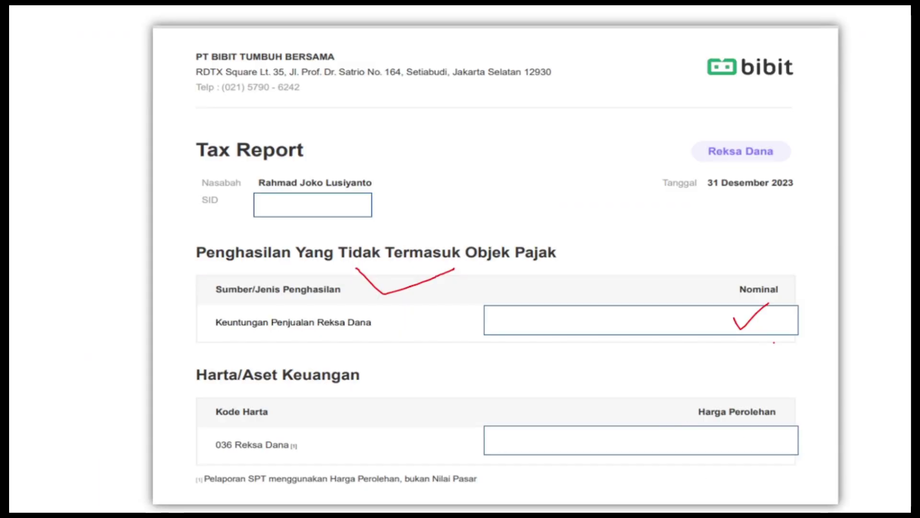
{"action": "left_click_drag", "start_coordinate": [731, 326], "coordinate": [758, 319]}
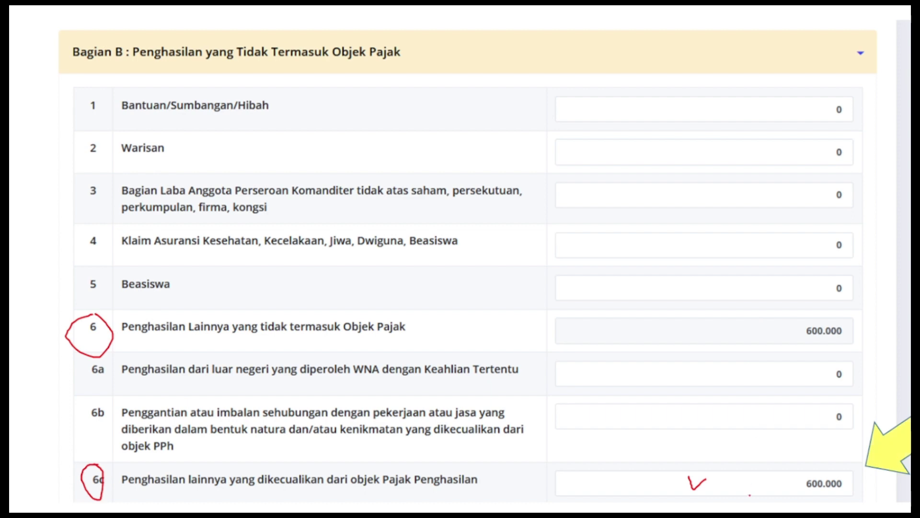
{"action": "mouse_move", "coordinate": [746, 478]}
{"action": "left_mouse_down"}
{"action": "mouse_move", "coordinate": [756, 491]}
{"action": "mouse_move", "coordinate": [780, 463]}
{"action": "left_mouse_up"}
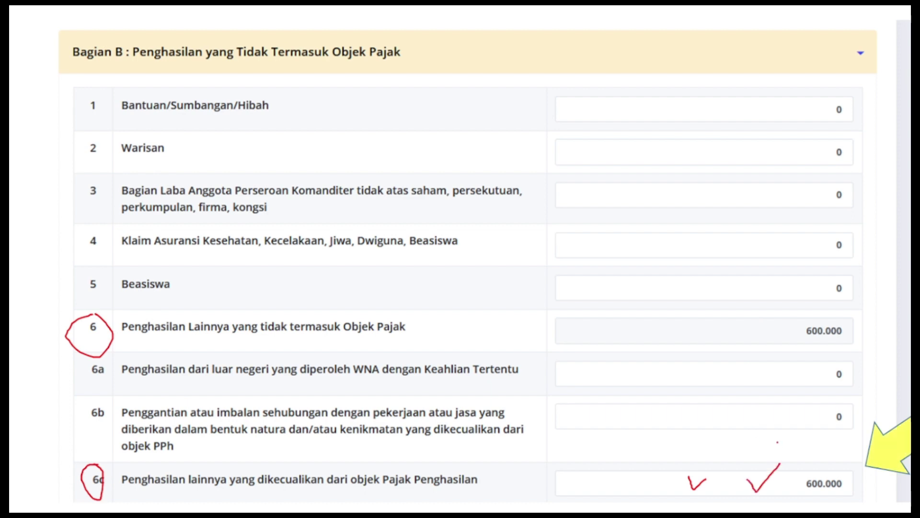